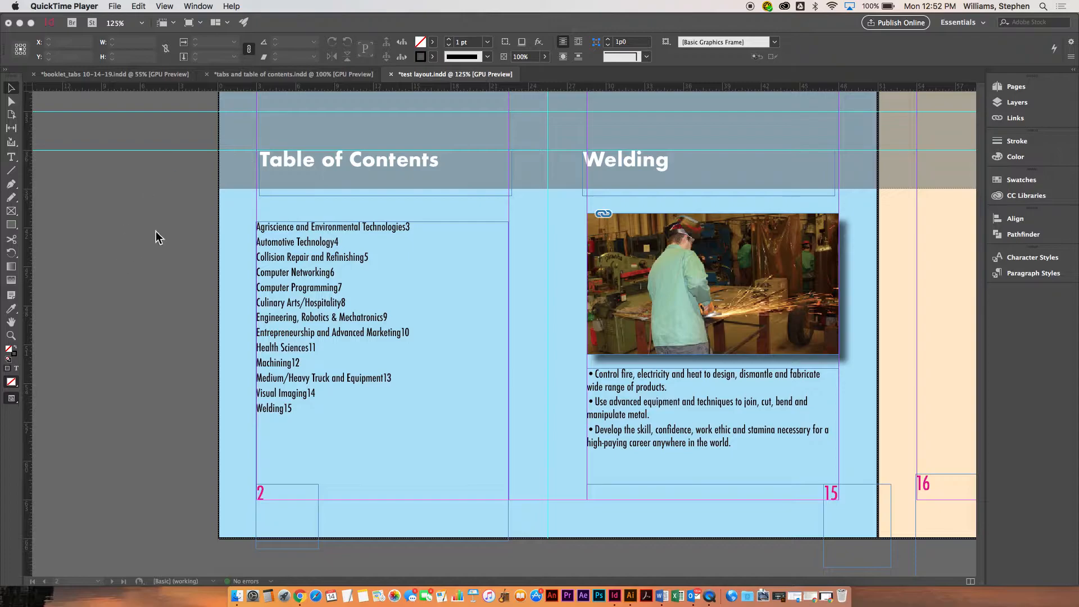
Insert a tab before the page number on the "Agriscience and Environmental Technologies" line of the contents list
left_click(308, 288)
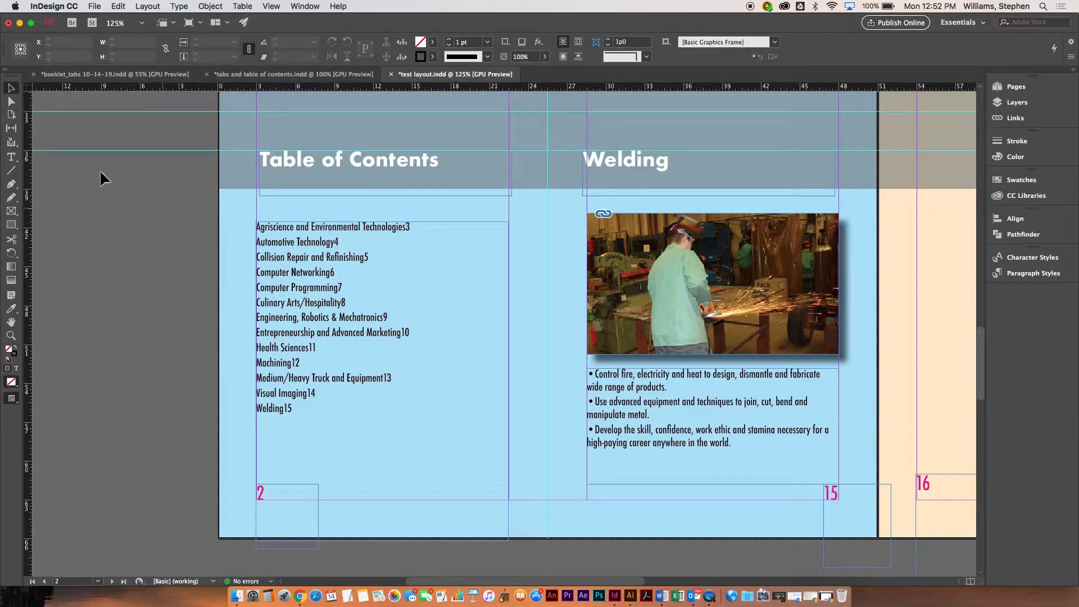
left_click(279, 246)
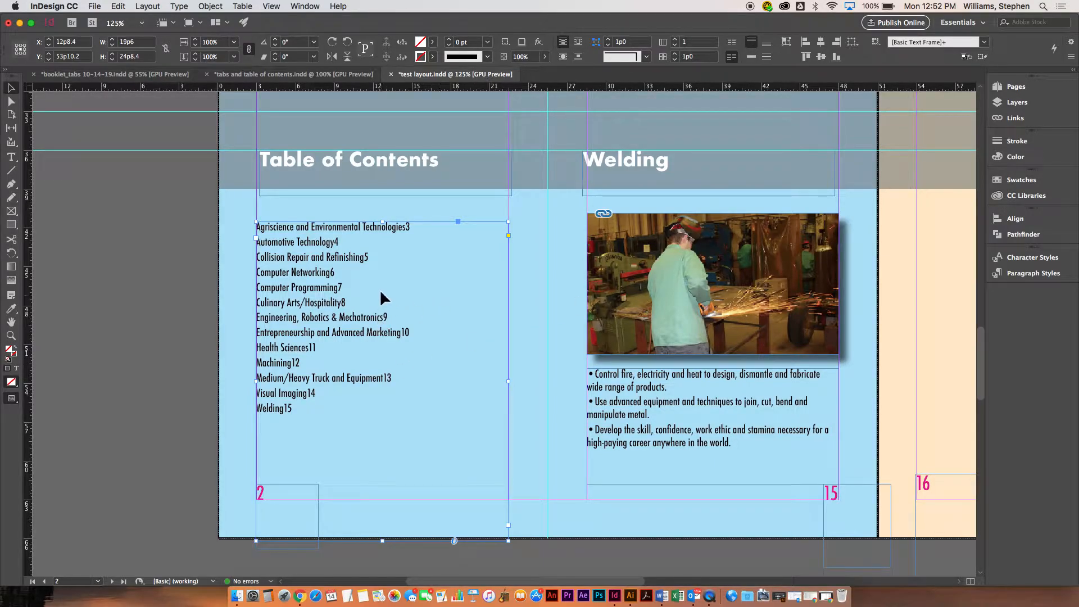
left_click(11, 158)
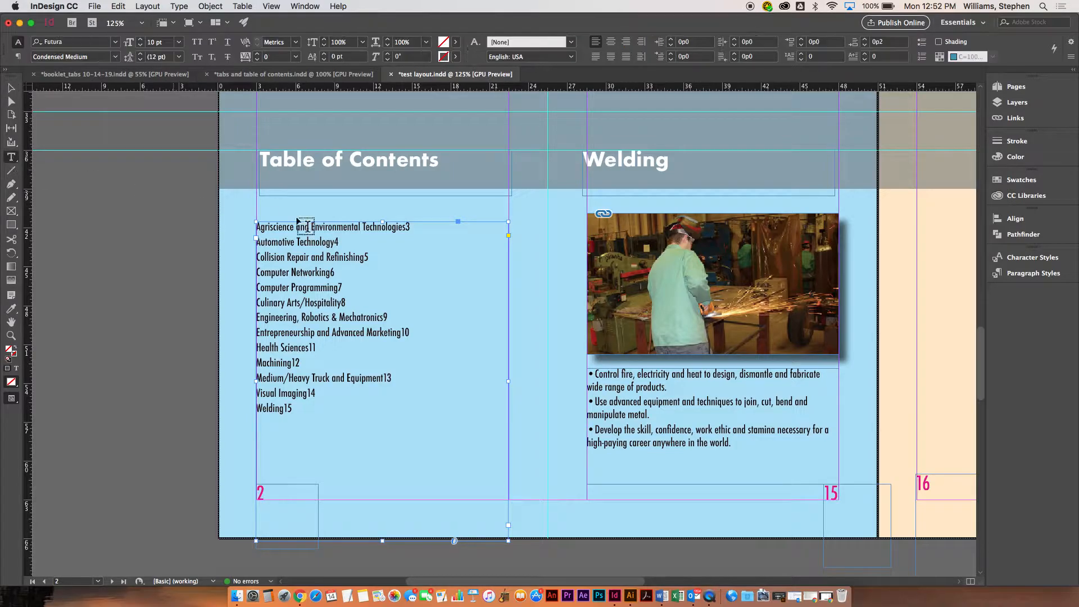
left_click(410, 227)
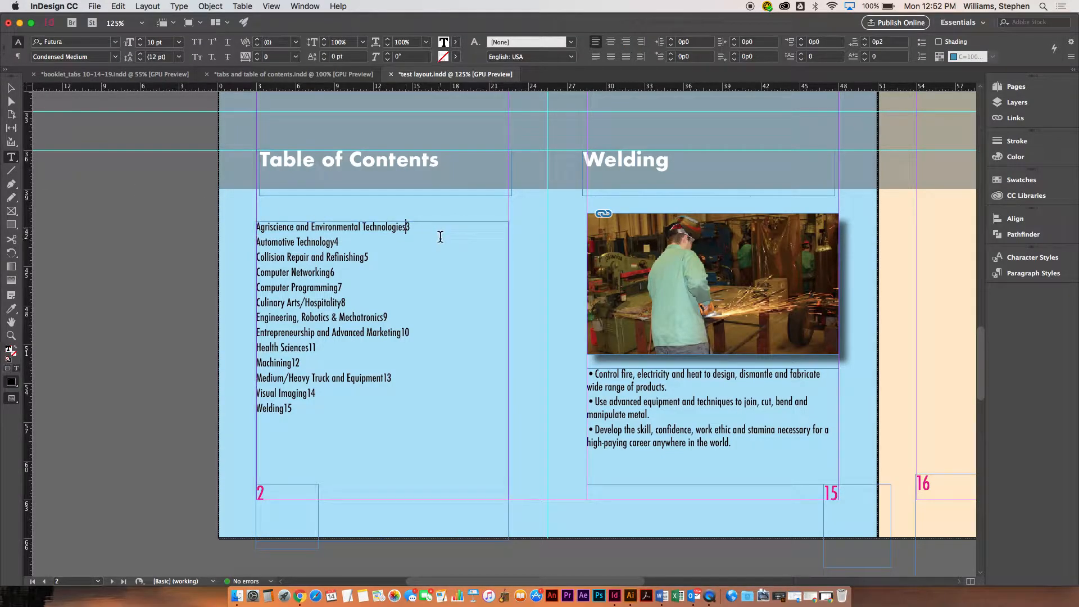
key("Tab")
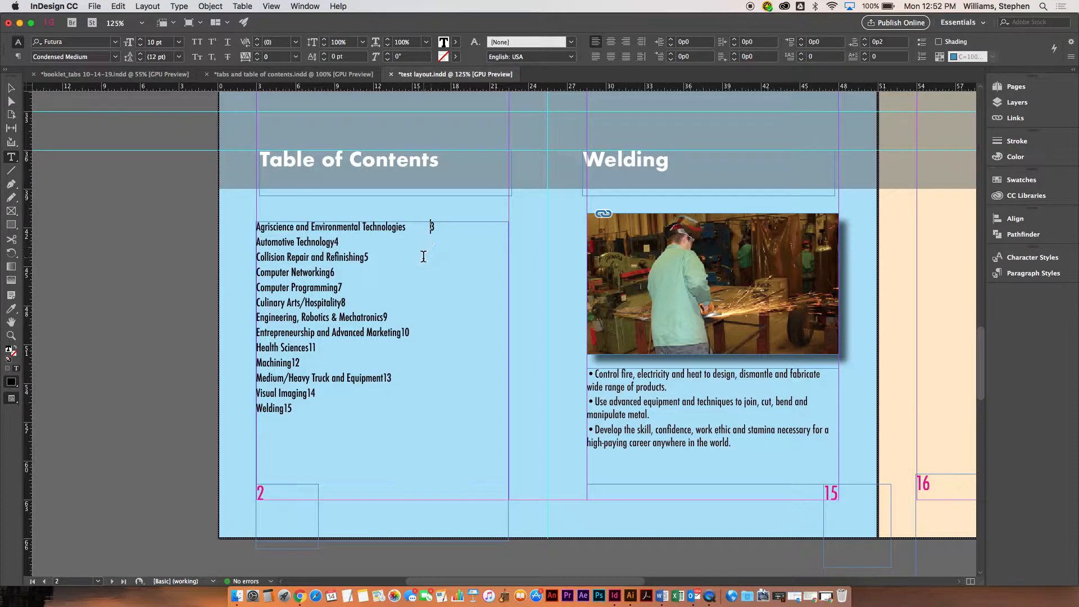
Try the whole contents list at 16 pt and 14 pt, and undo the size changes and the inserted tab
key("super+a")
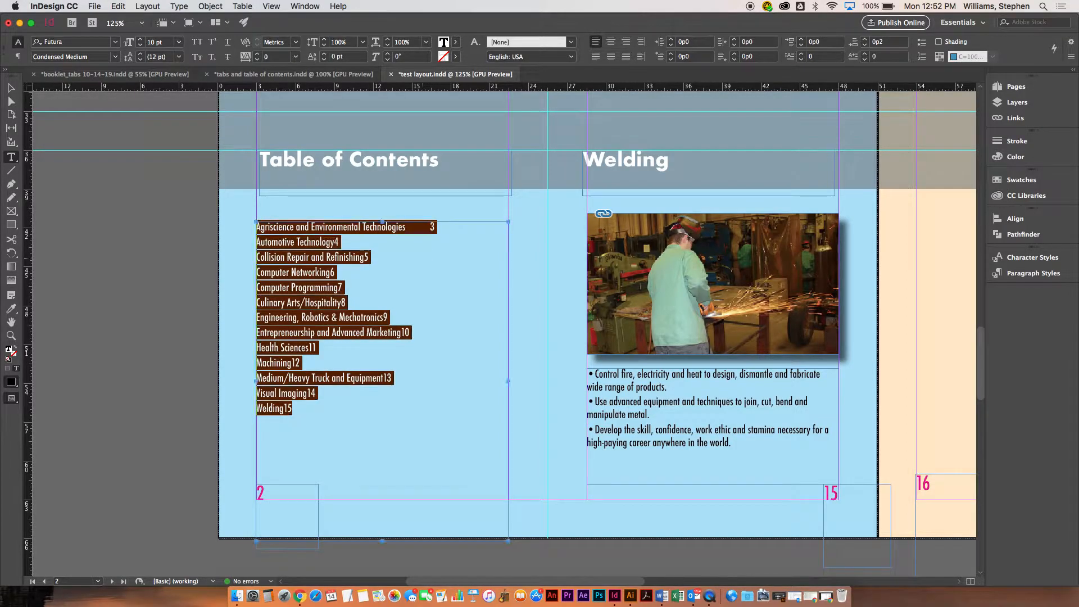
key("super+shift+period")
key("super+shift+period")
key("super+shift+period")
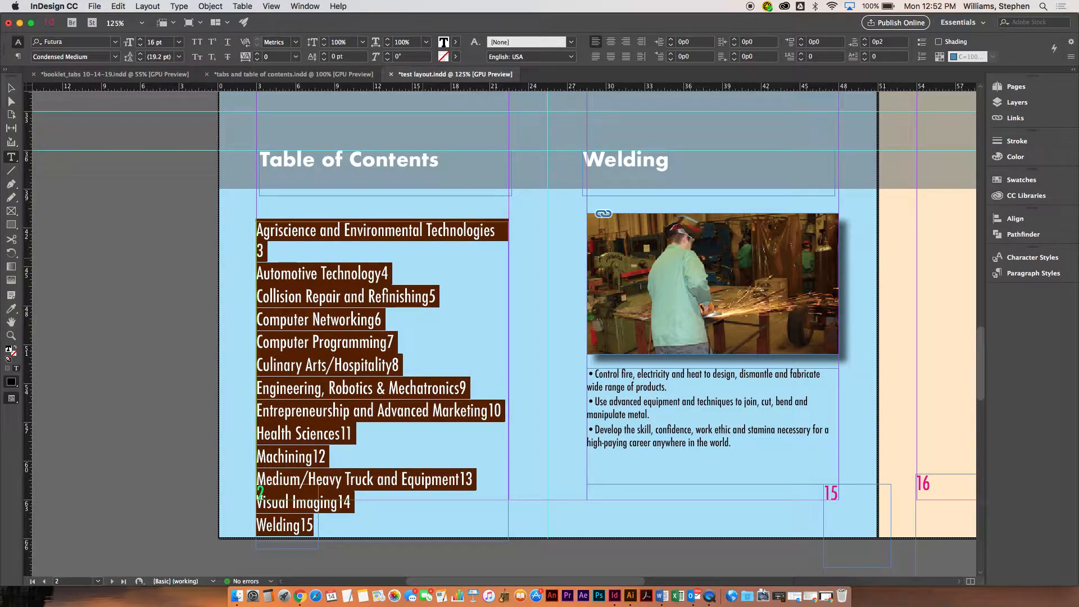
key("super+shift+comma")
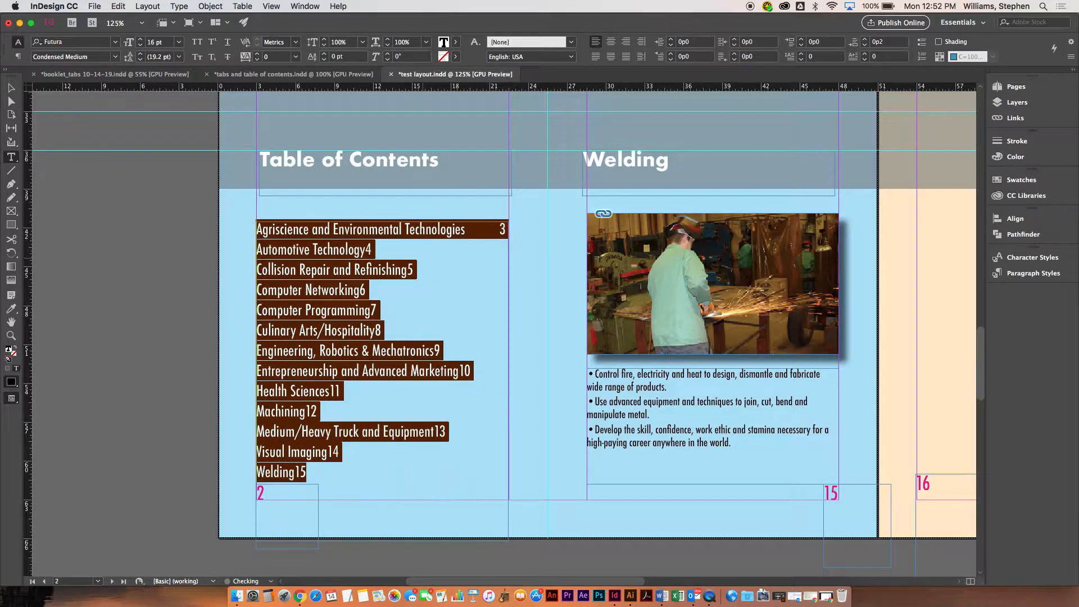
key("super+z")
key("super+z")
key("super+z")
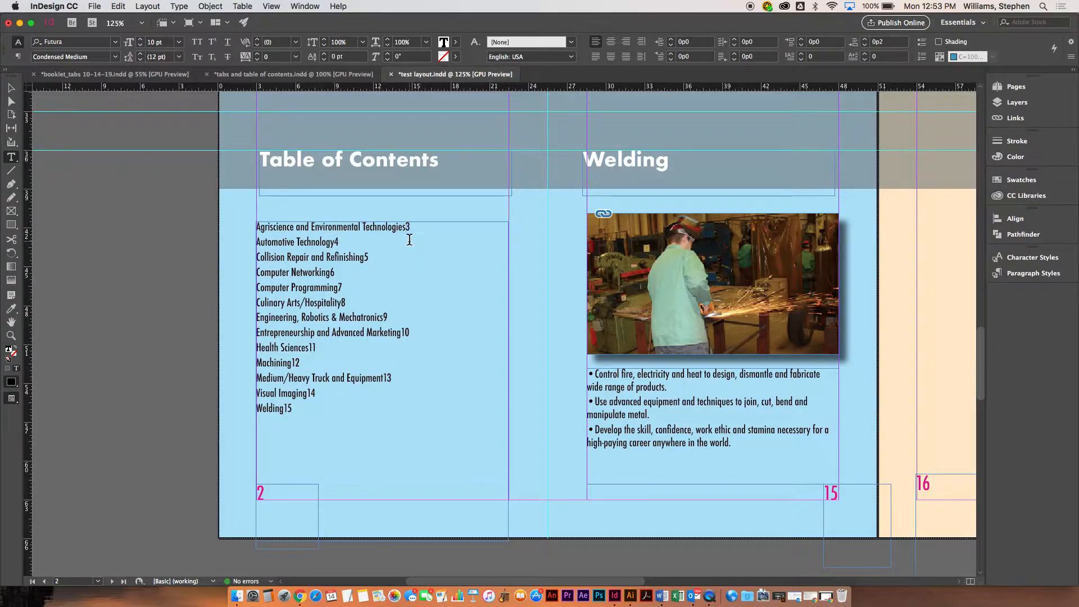
Insert a tab before the page number on the Agriscience line and bring up the tab ruler
key("Tab")
left_click(293, 7)
mouse_move(179, 7)
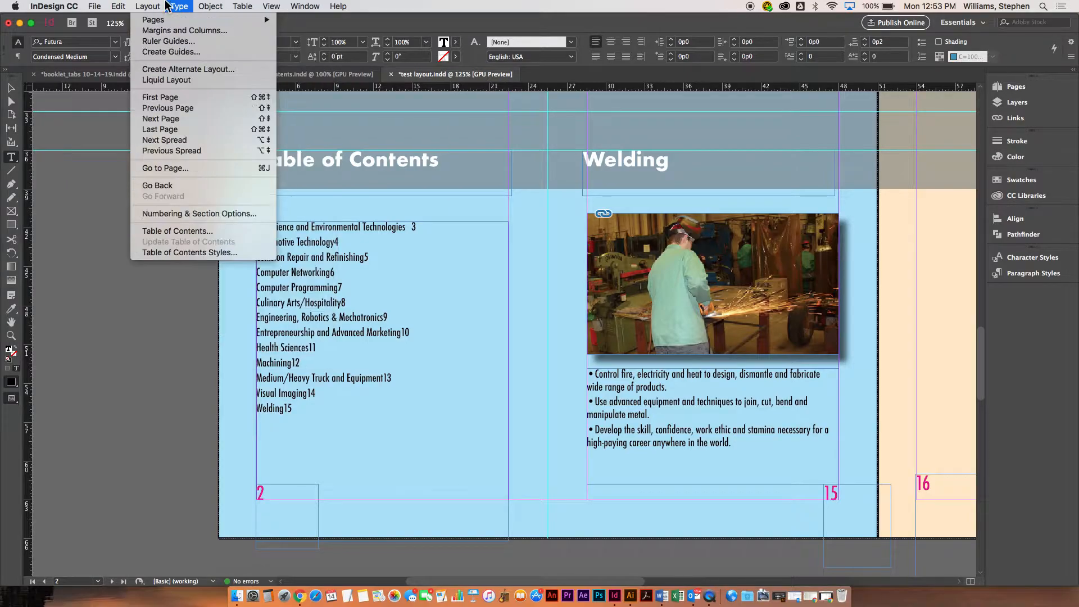
left_click(197, 80)
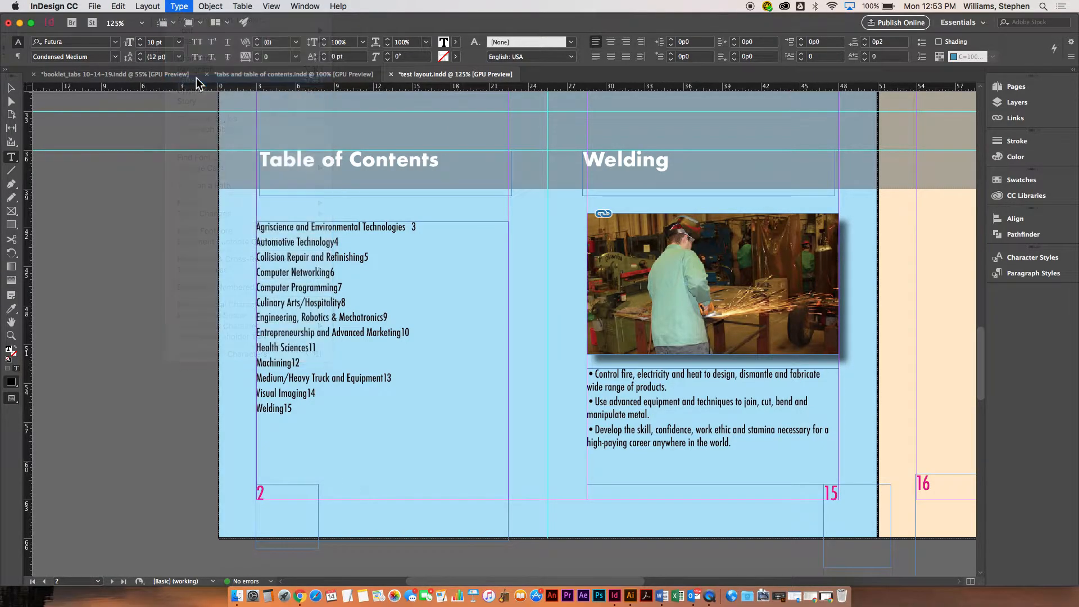
Select the contents text frame and snap the tab ruler to its top edge
left_click_drag(384, 183, 283, 144)
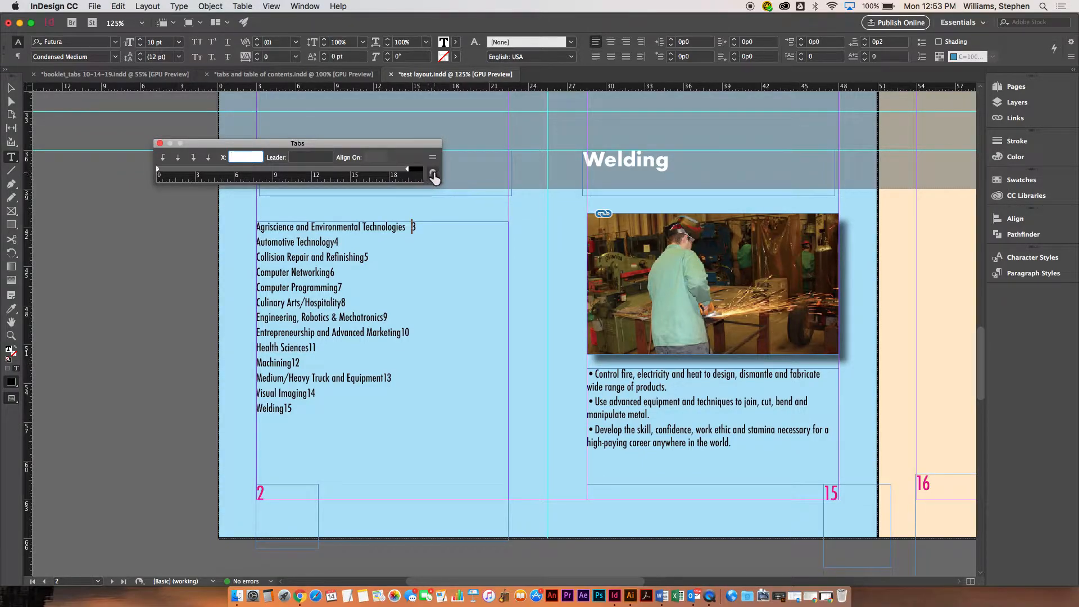
key("Escape")
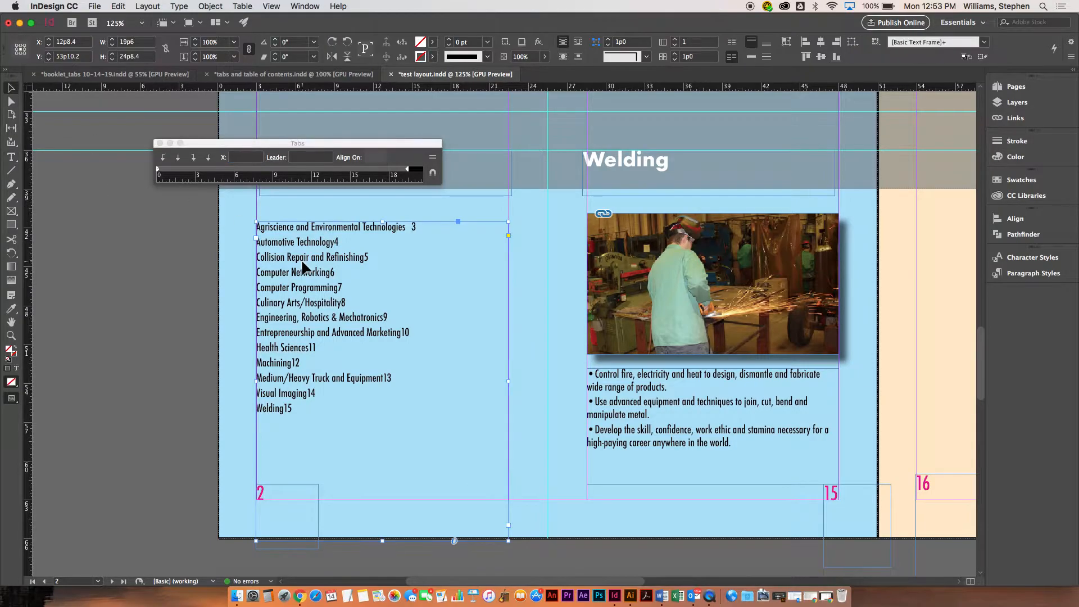
left_click(432, 172)
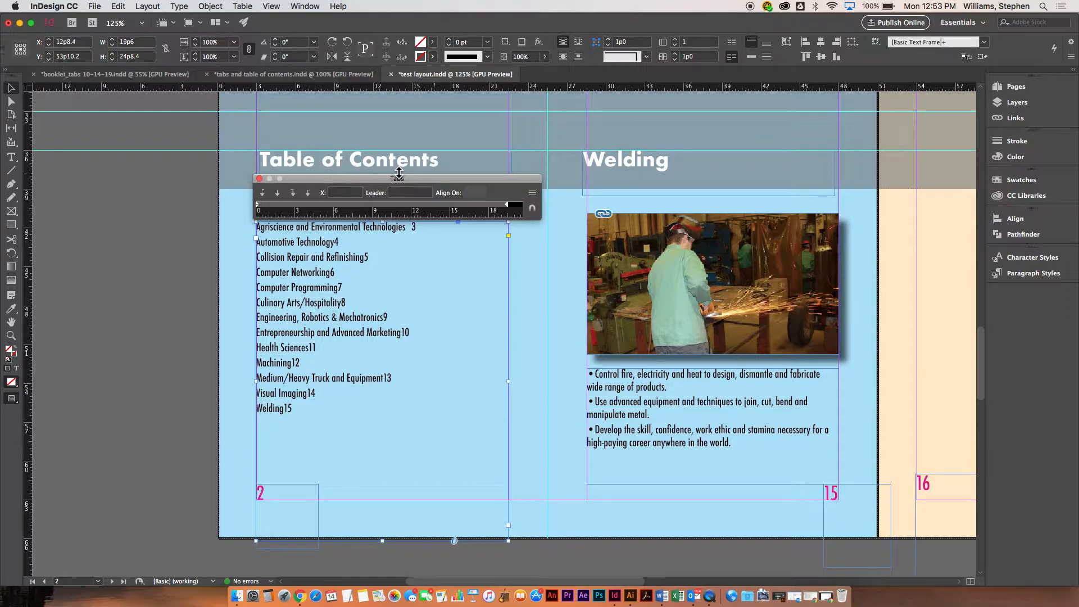
key("super+equal")
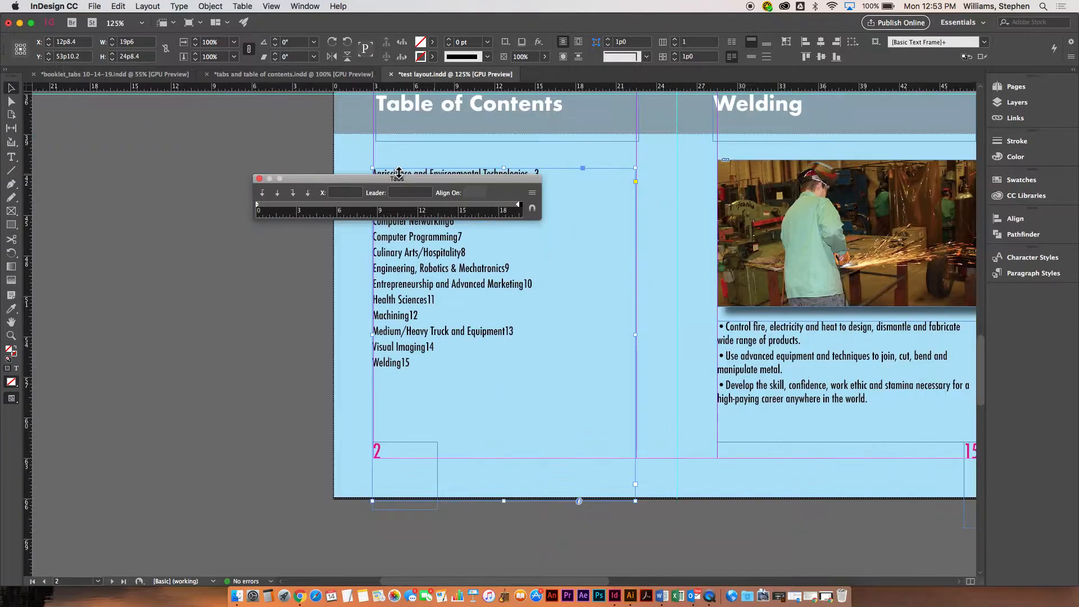
left_click(532, 208)
key("space")
left_click_drag(600, 204, 468, 262)
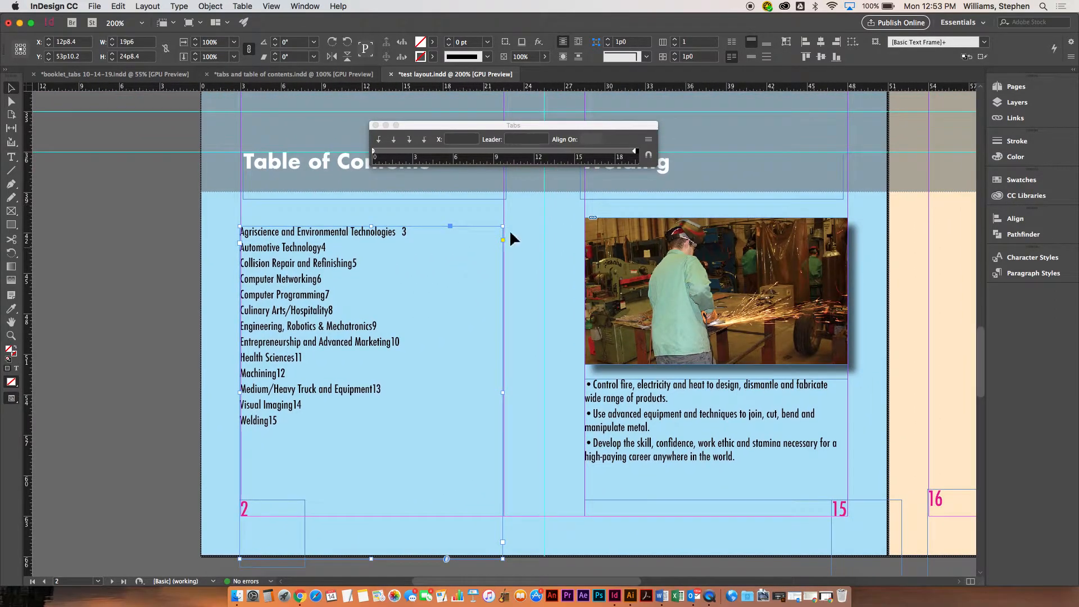
left_click(647, 155)
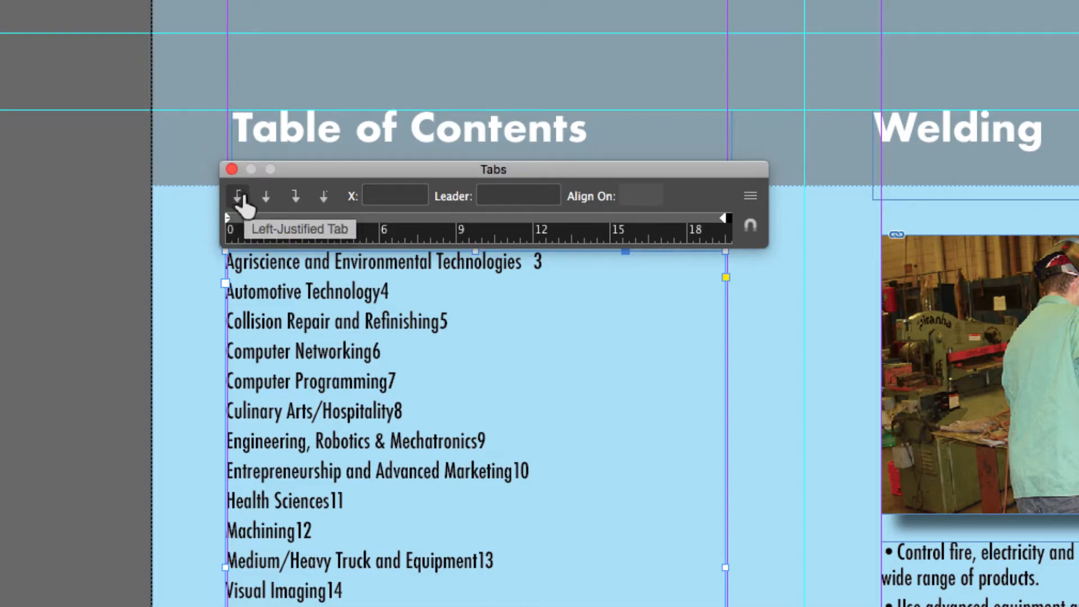
Add a right-justified tab stop to the contents text frame and position it at 18p8
left_click(295, 196)
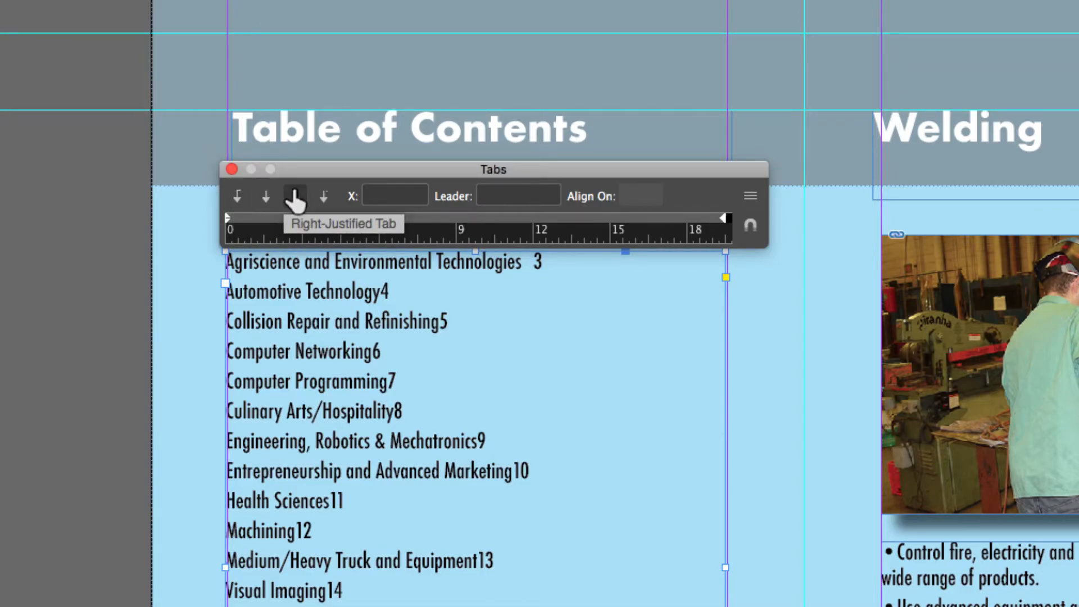
left_click(324, 197)
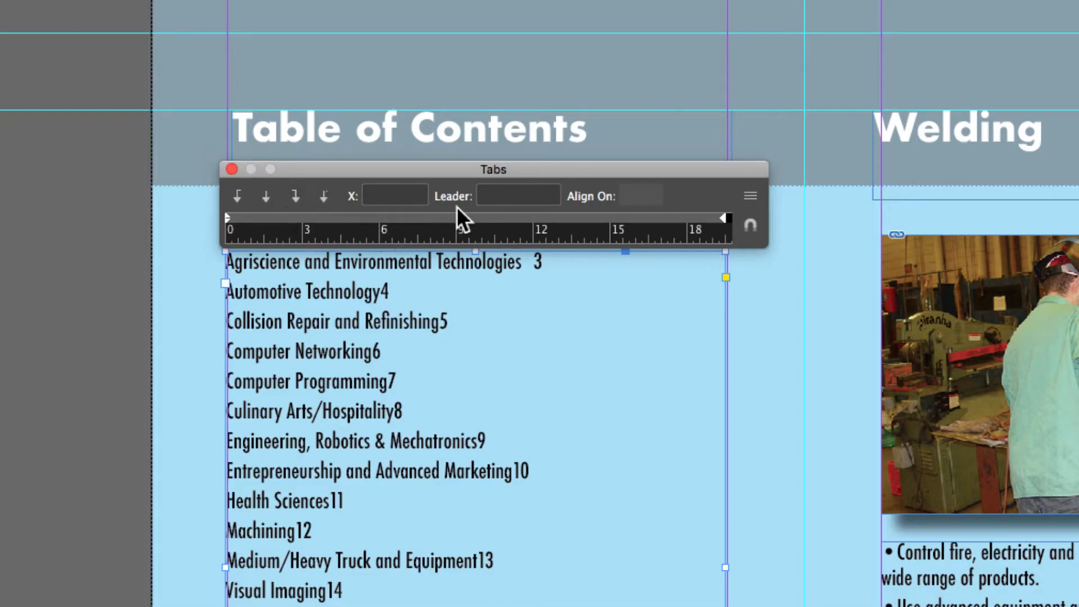
mouse_move(672, 218)
left_mouse_down()
mouse_move(685, 219)
mouse_move(574, 217)
mouse_move(694, 218)
left_mouse_up()
left_click(575, 216)
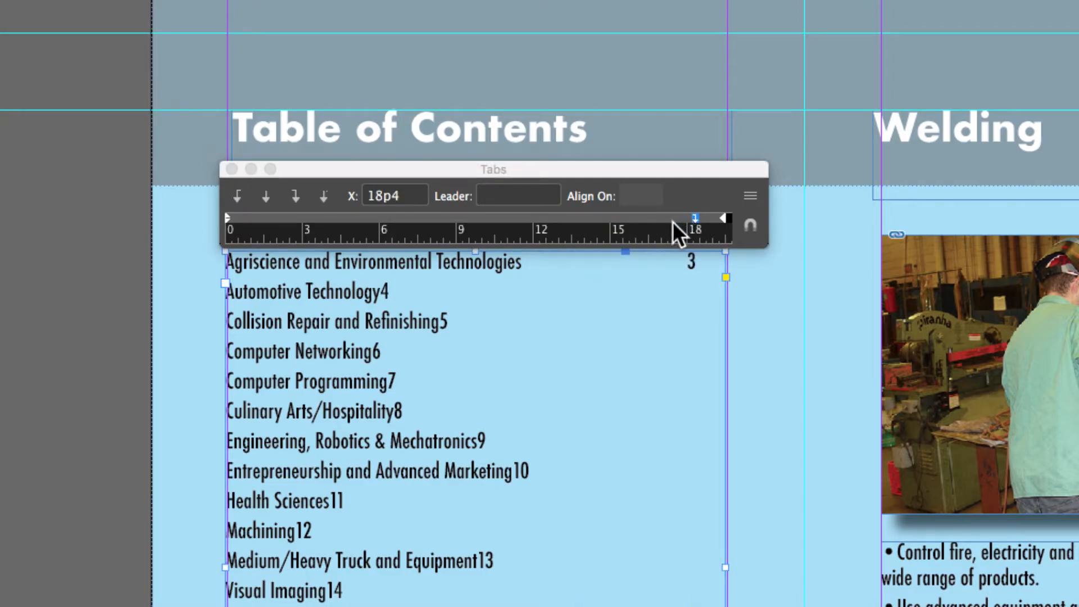
left_click(696, 219)
left_click(696, 219)
left_click_drag(695, 217, 703, 217)
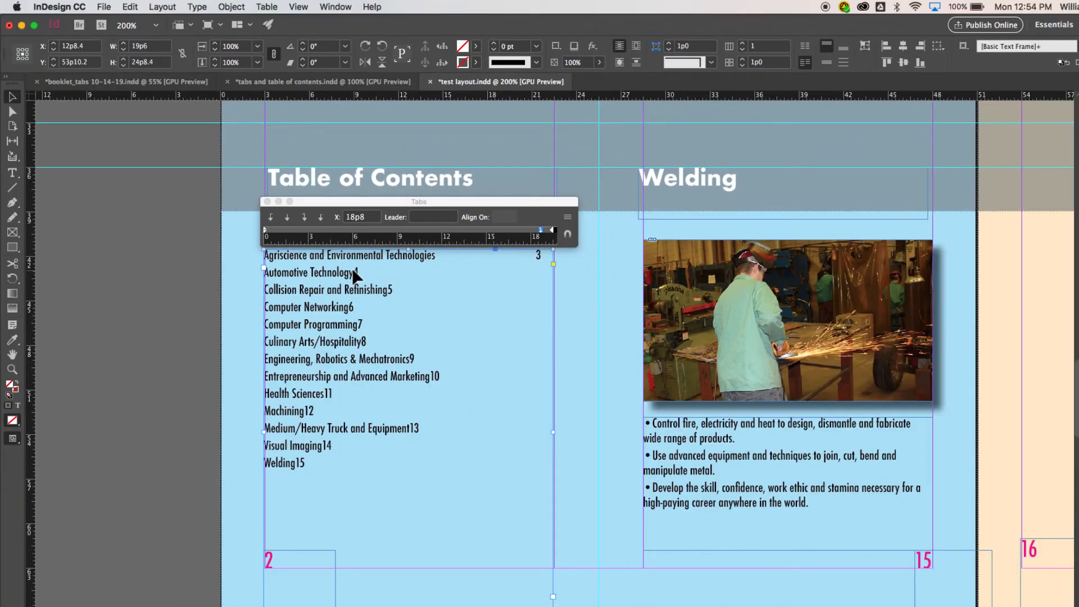
left_click(12, 172)
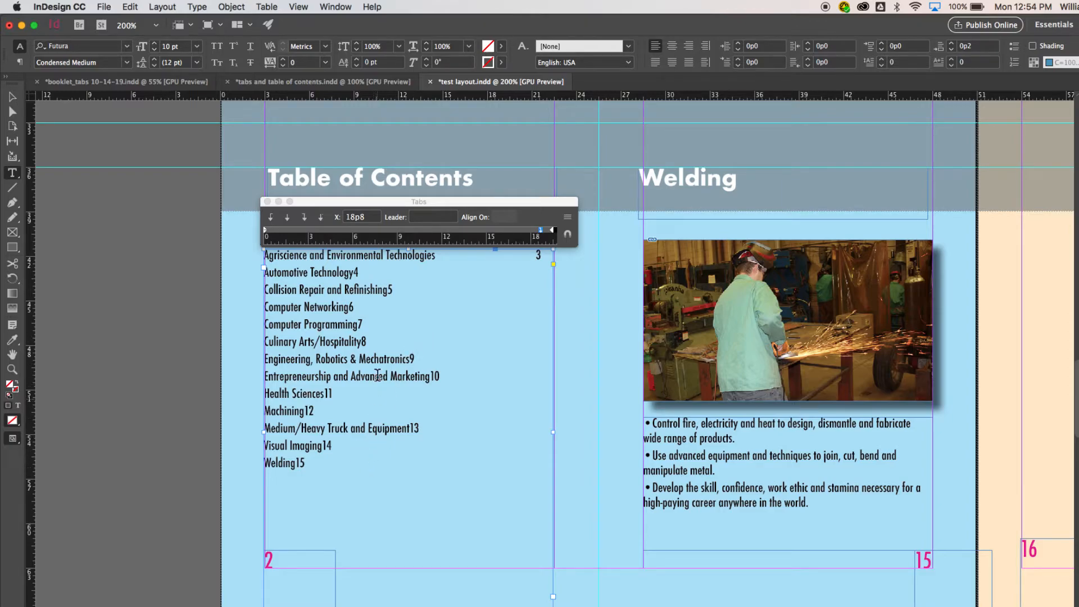
left_click_drag(355, 307, 258, 310)
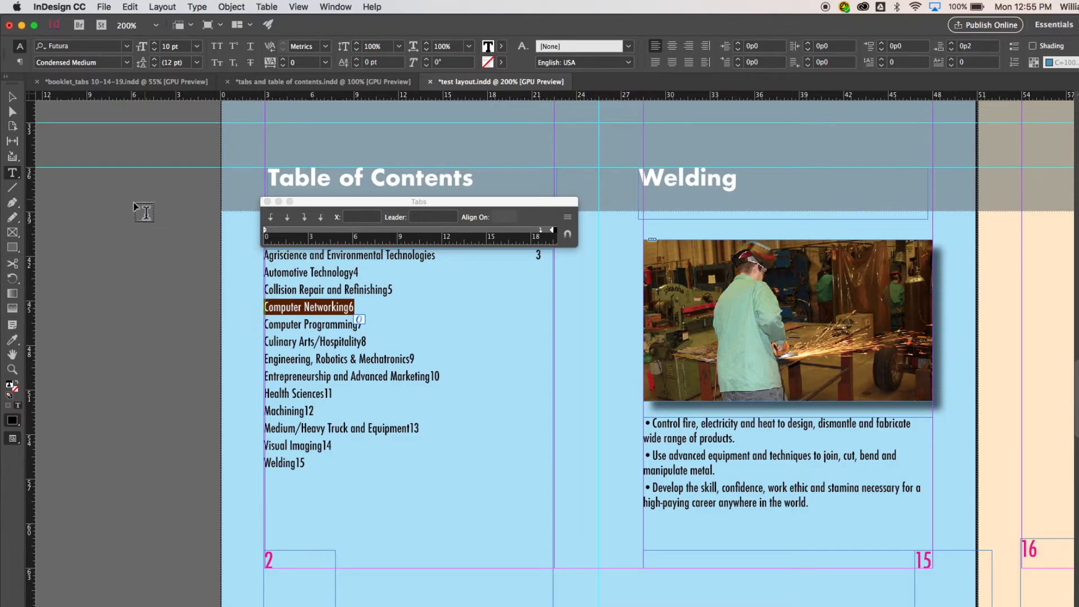
left_click(9, 99)
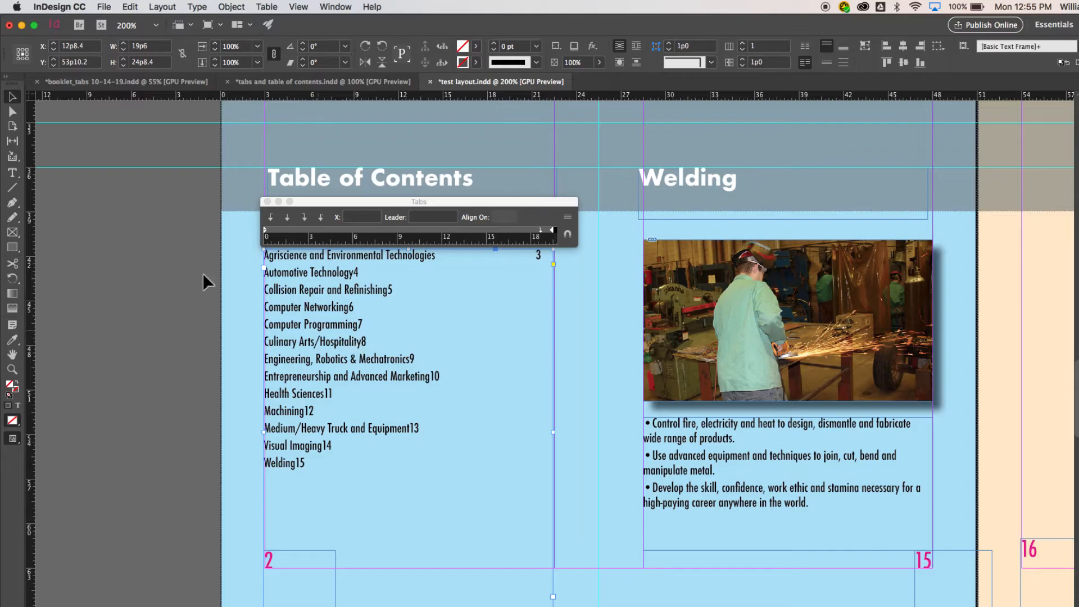
Select all the contents text and move its tab stop to 18p0
left_click(12, 172)
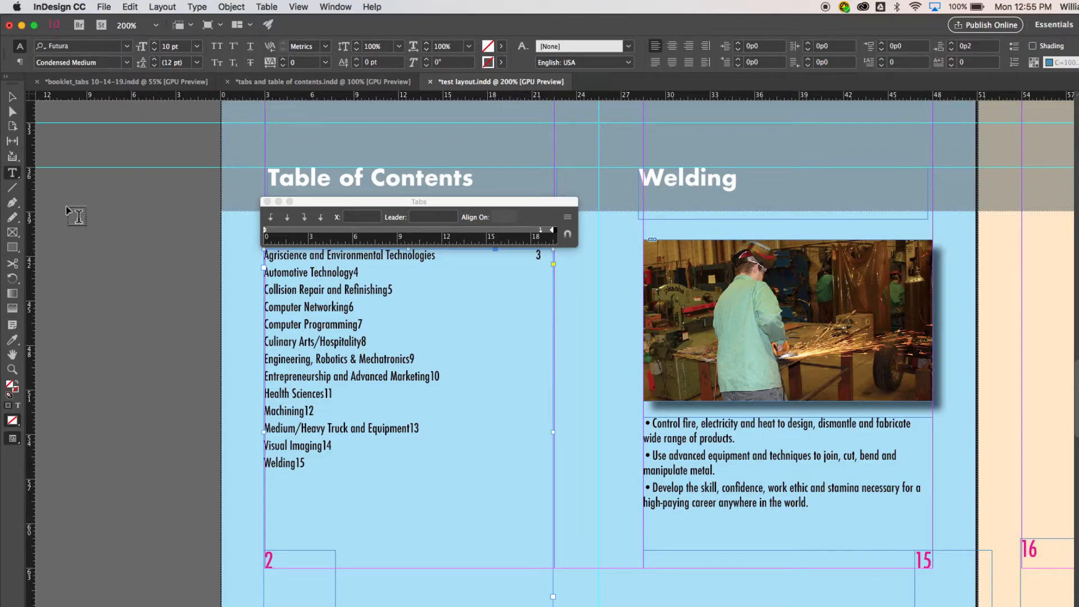
left_click(375, 446)
key("super+a")
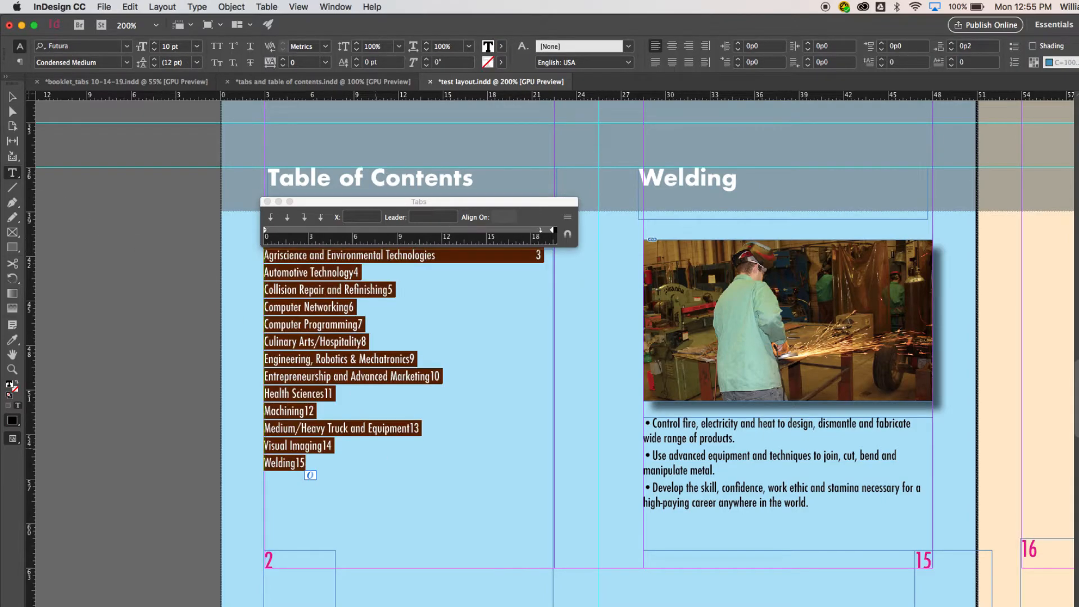
left_click_drag(539, 230, 531, 233)
Insert a tab before the page number on each line from Automotive Technology through Culinary Arts/Hospitality
left_click(353, 270)
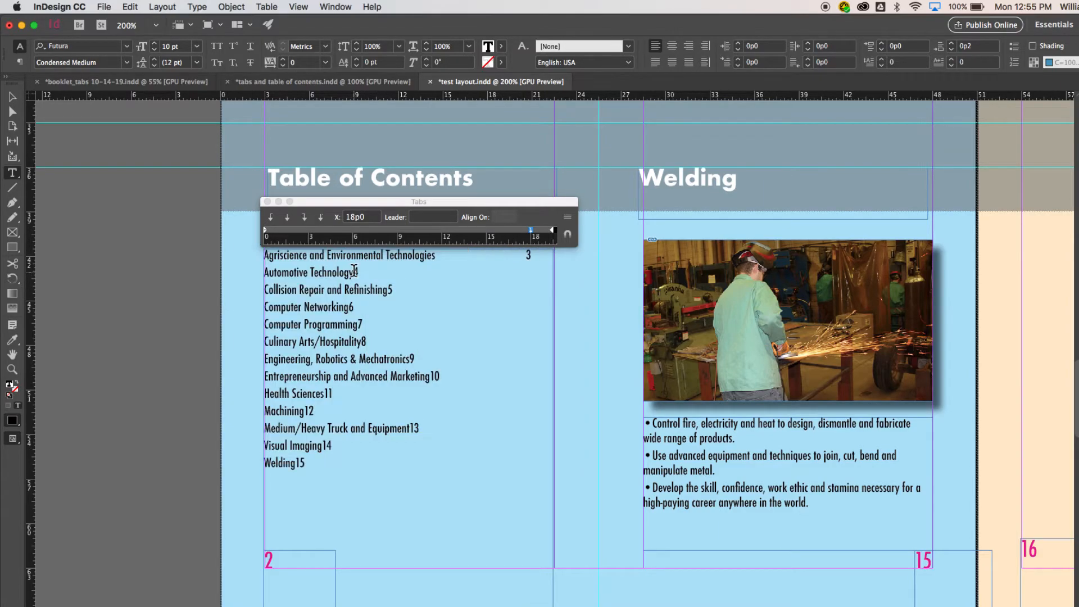
key("Tab")
left_click(388, 290)
key("Tab")
left_click(349, 308)
key("Tab")
left_click(358, 325)
key("Tab")
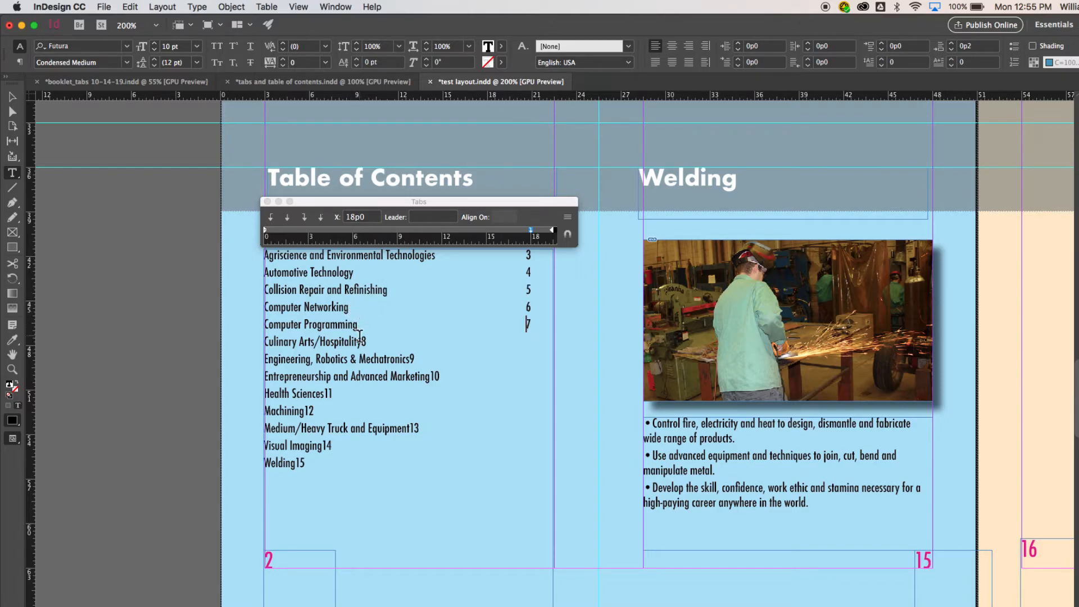
left_click(362, 341)
key("Tab")
Select all the contents text, try sizes between 8 and 16 pt, and settle on 12 pt
key("super+a")
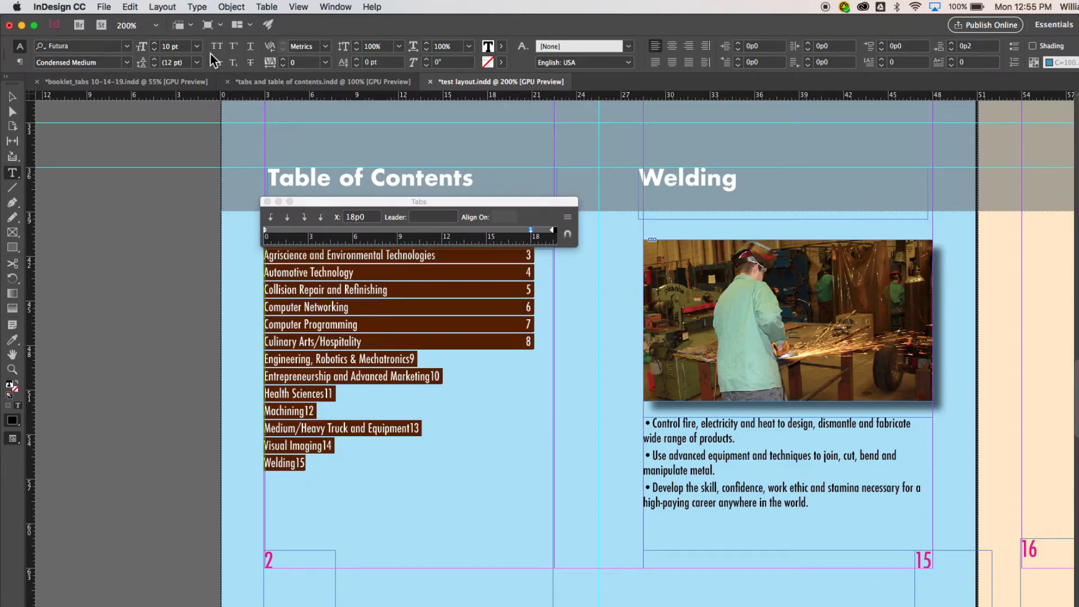
key("super+shift+period")
key("super+shift+period")
key("super+shift+period")
key("super+shift+comma")
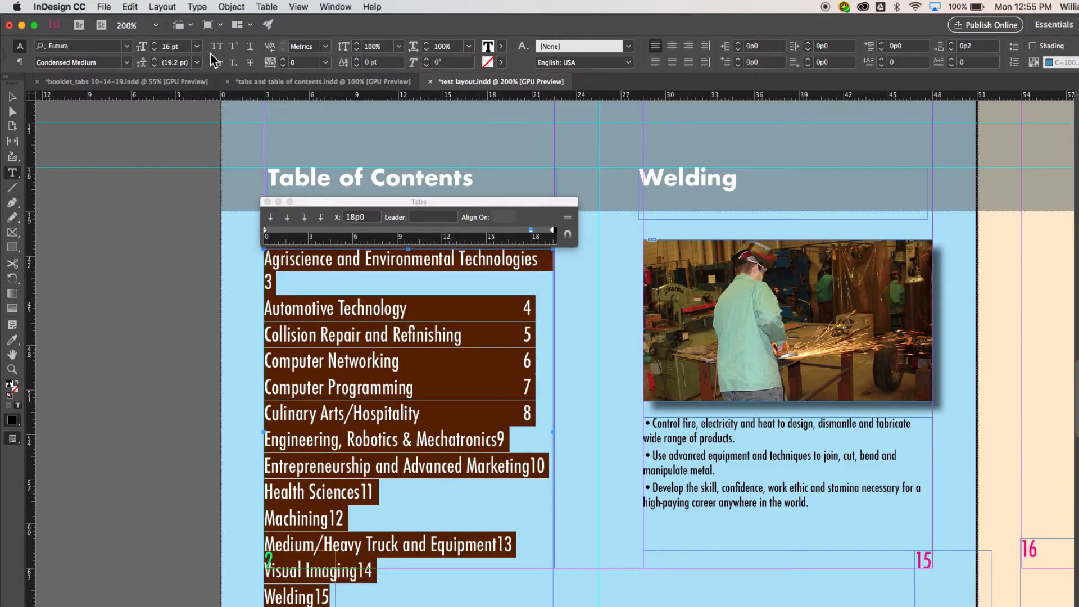
key("super+shift+comma")
key("super+shift+comma")
key("super+shift+comma")
key("super+shift+comma")
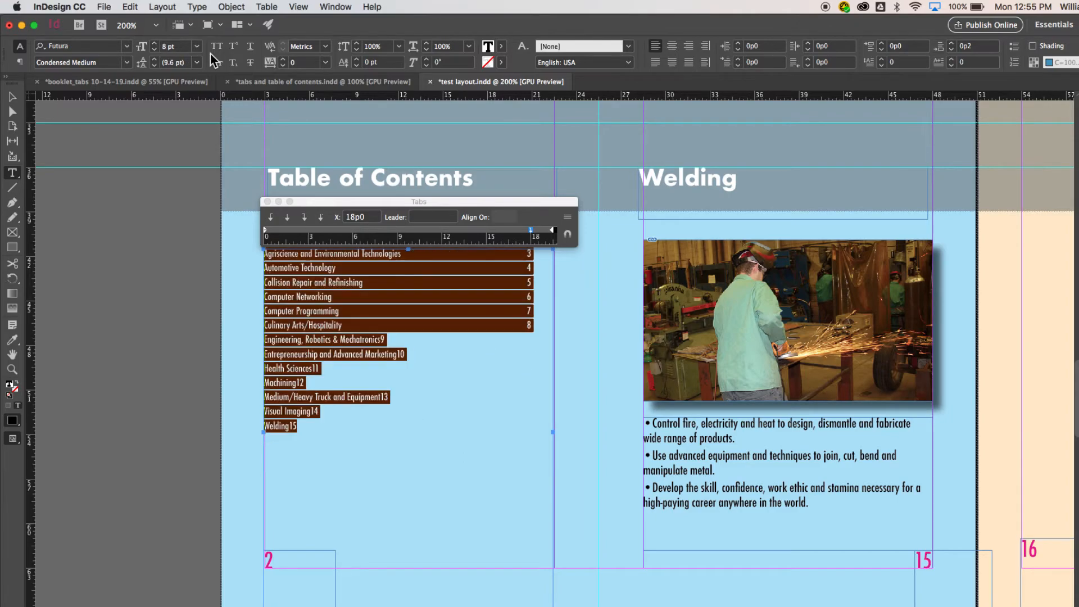
key("super+shift+period")
key("super+shift+period")
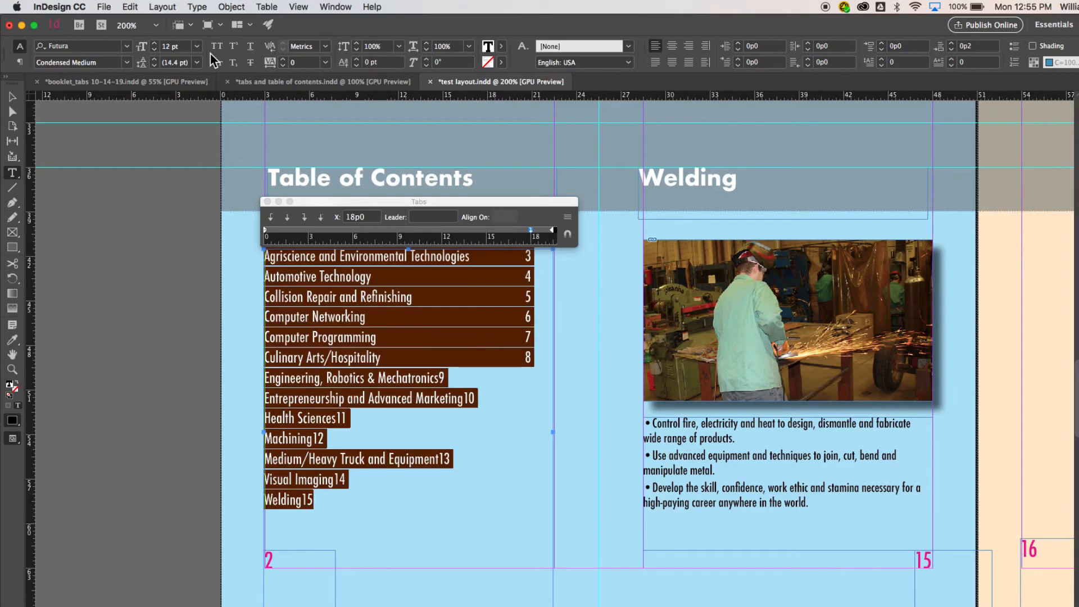
key("super+shift+period")
key("super+shift+comma")
key("super+shift+period")
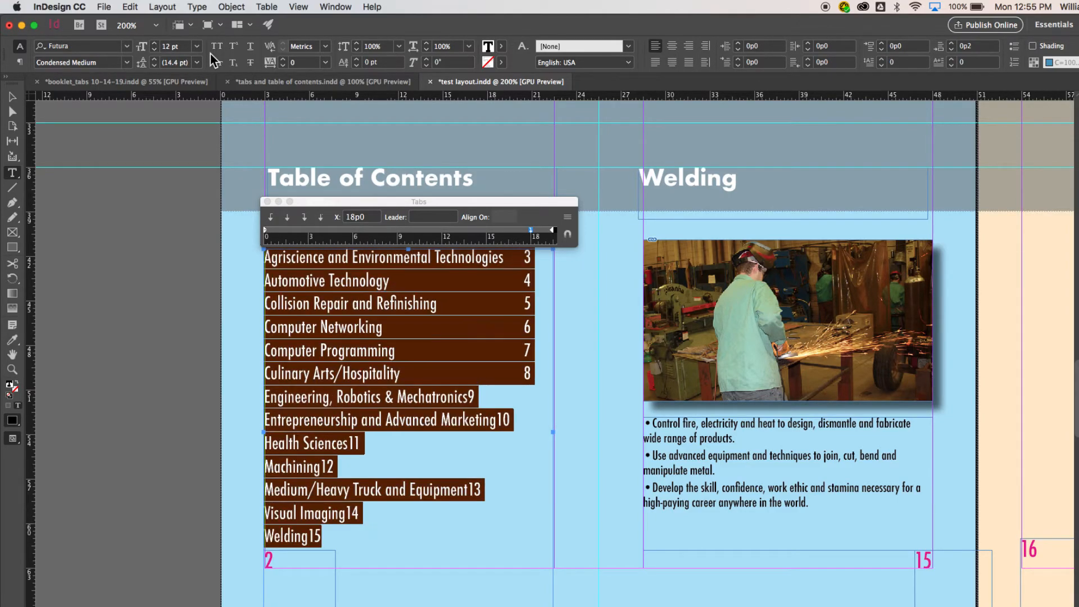
key("super+shift+comma")
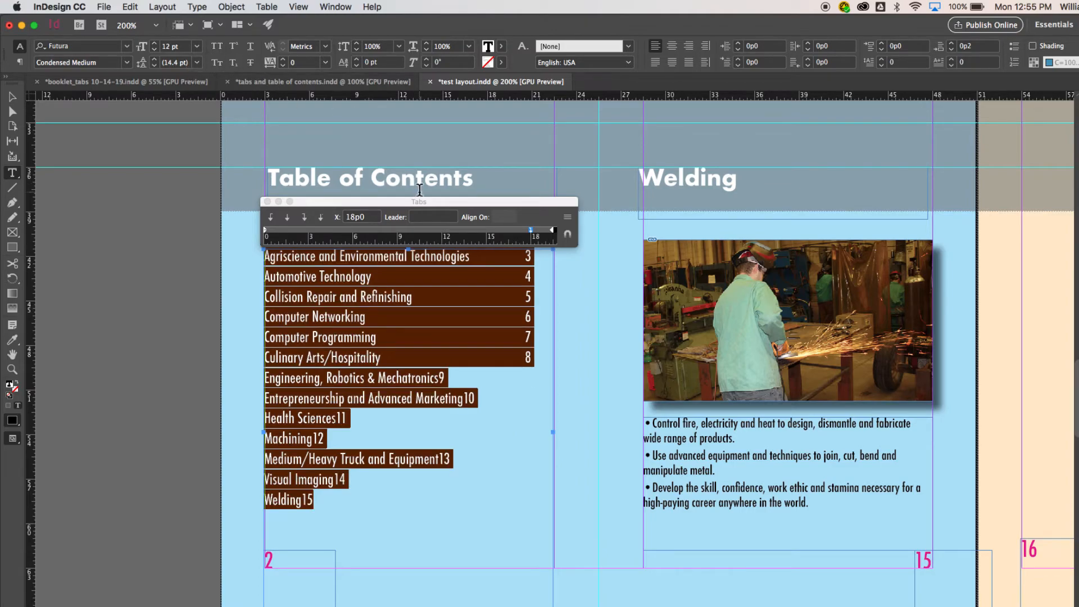
Set a period (.) as the leader for the contents text's 18p0 tab stop and leave text editing
left_click(449, 217)
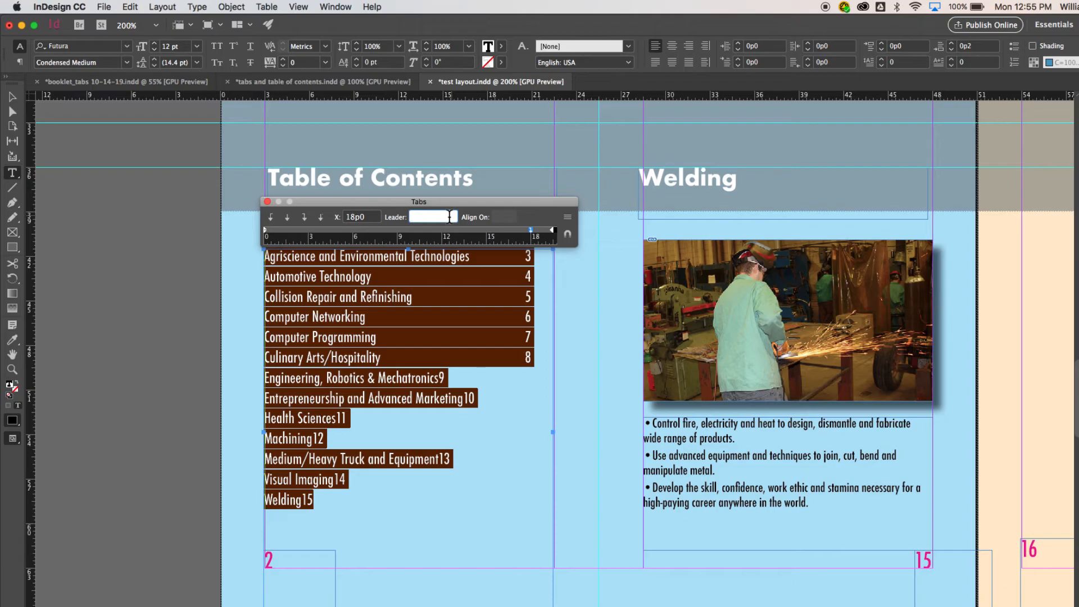
type(".")
key("Return")
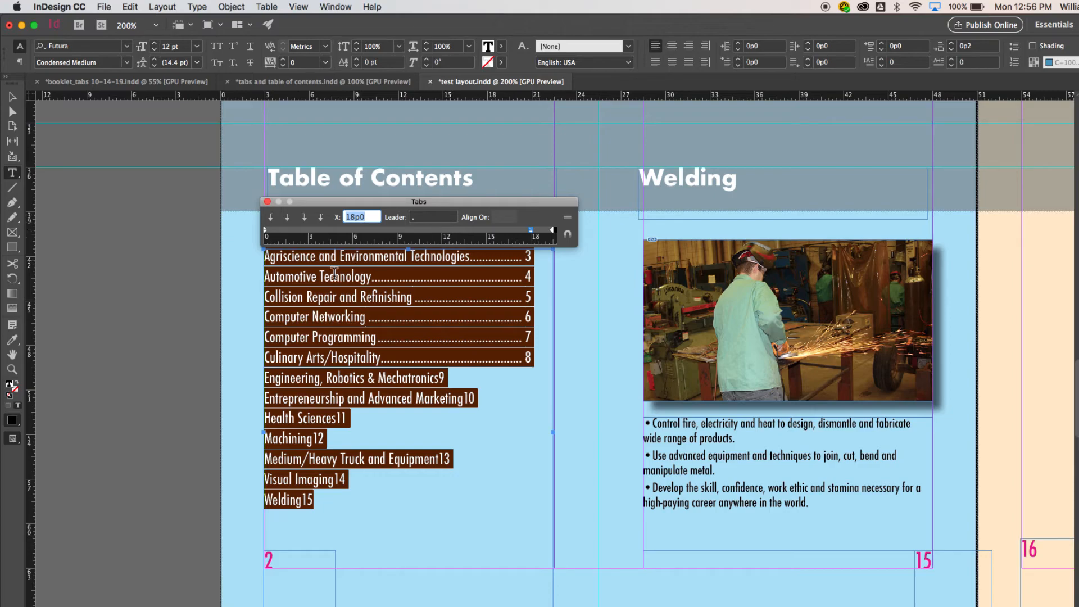
left_click(13, 97)
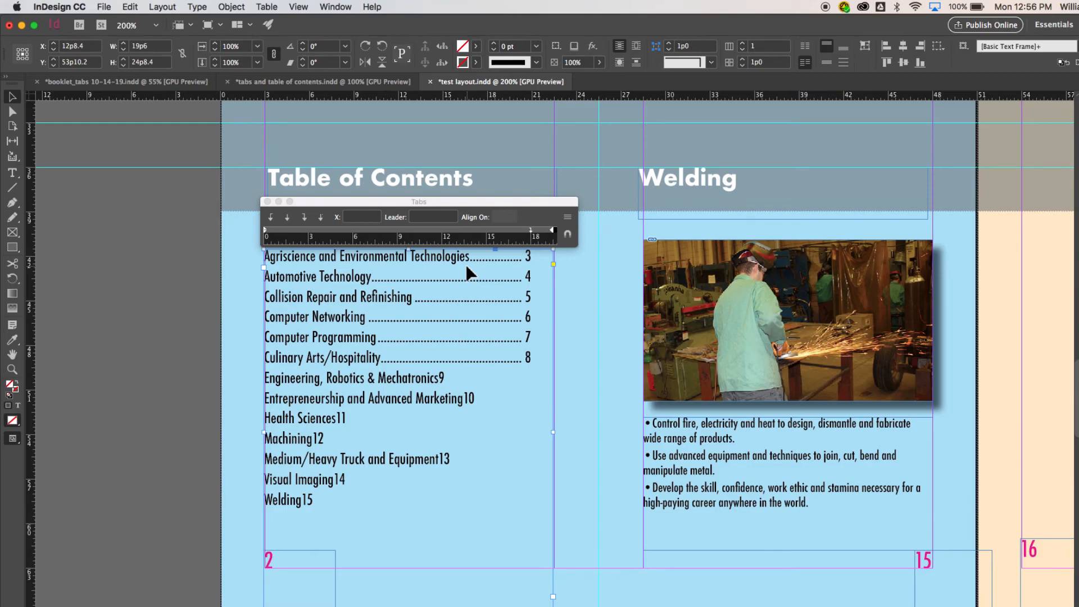
Select all the contents text again and change the leader of its 18p0 tab stop to a dollar sign ($)
left_click(13, 173)
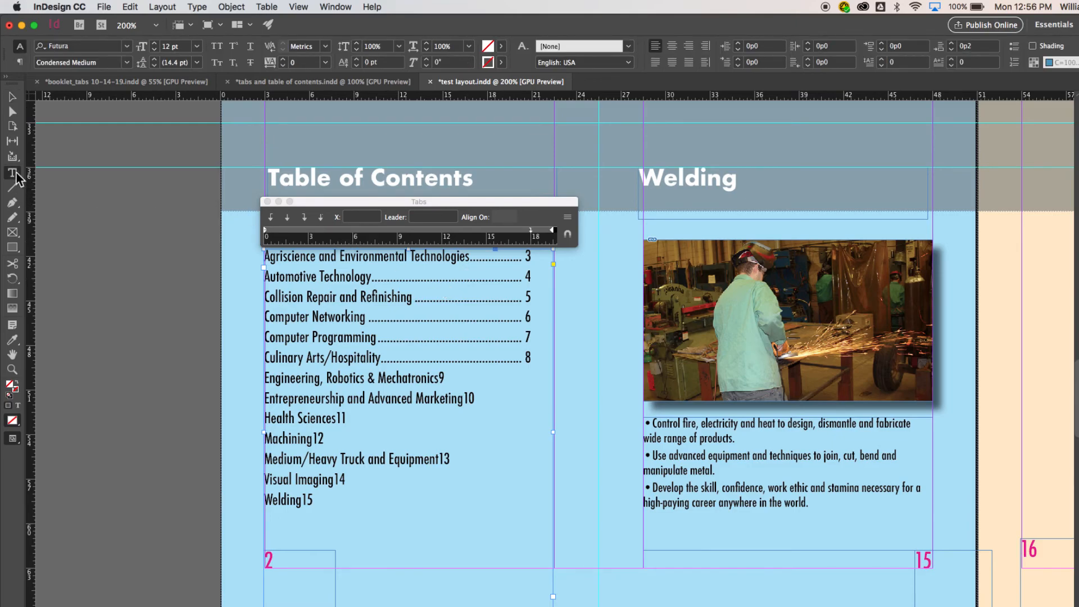
left_click(484, 274)
key("super+a")
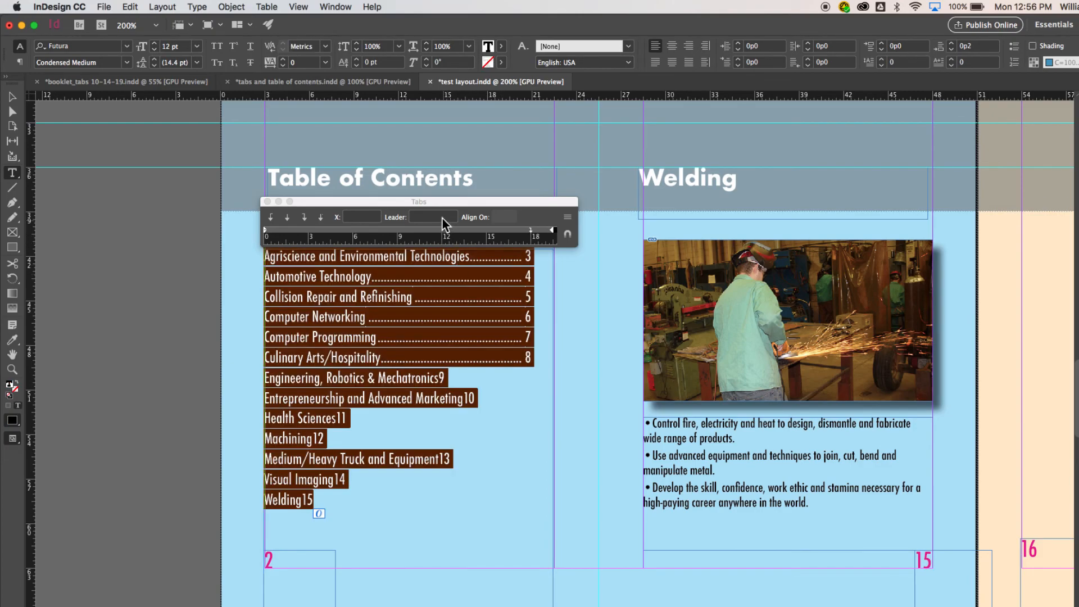
left_click(443, 218)
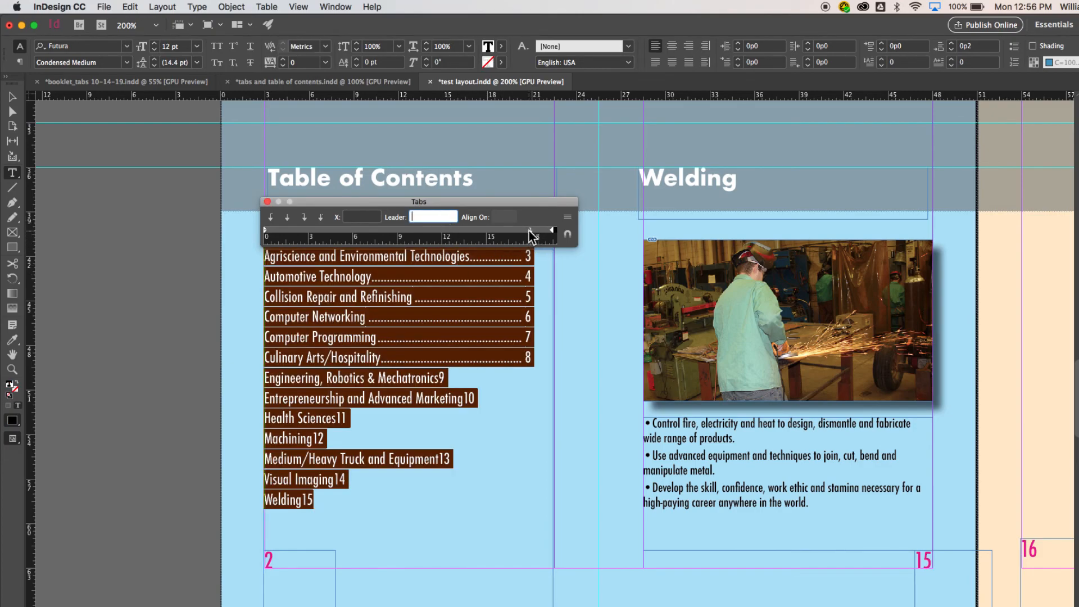
left_click(531, 231)
left_click(433, 218)
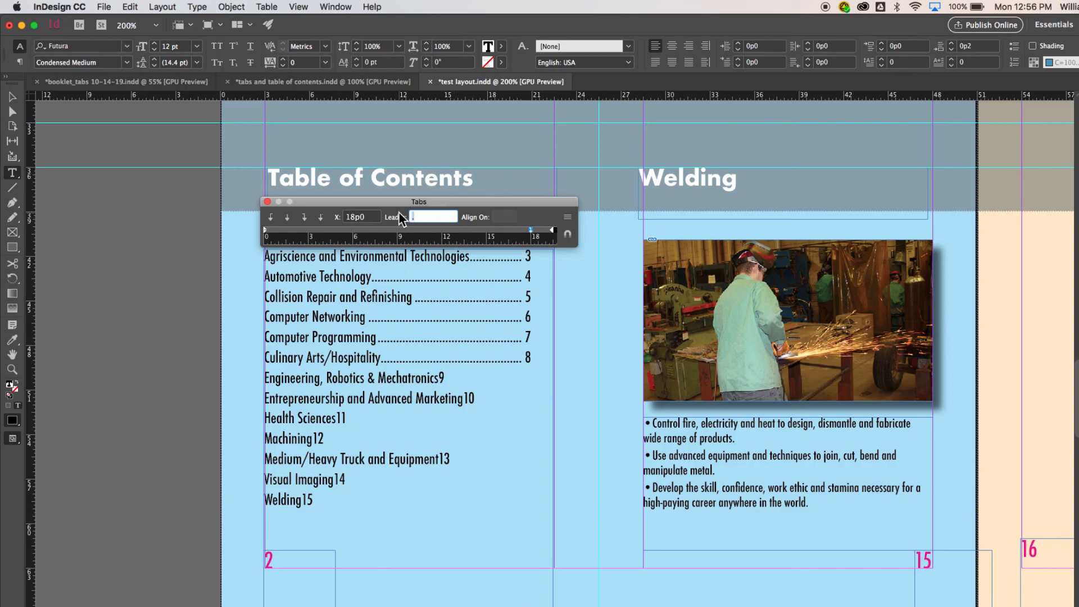
key("BackSpace")
type("$")
key("Tab")
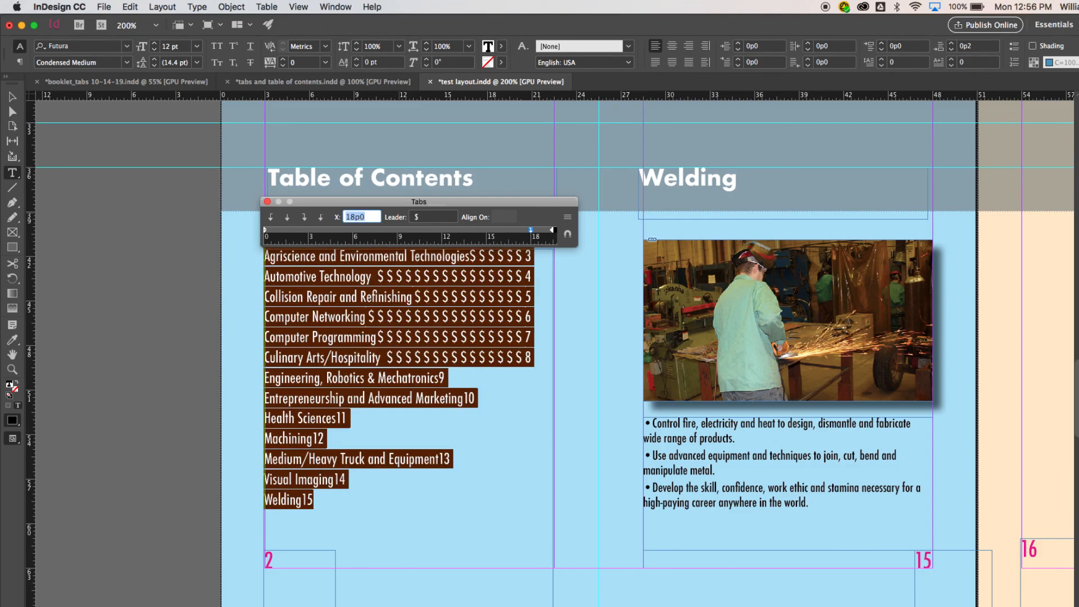